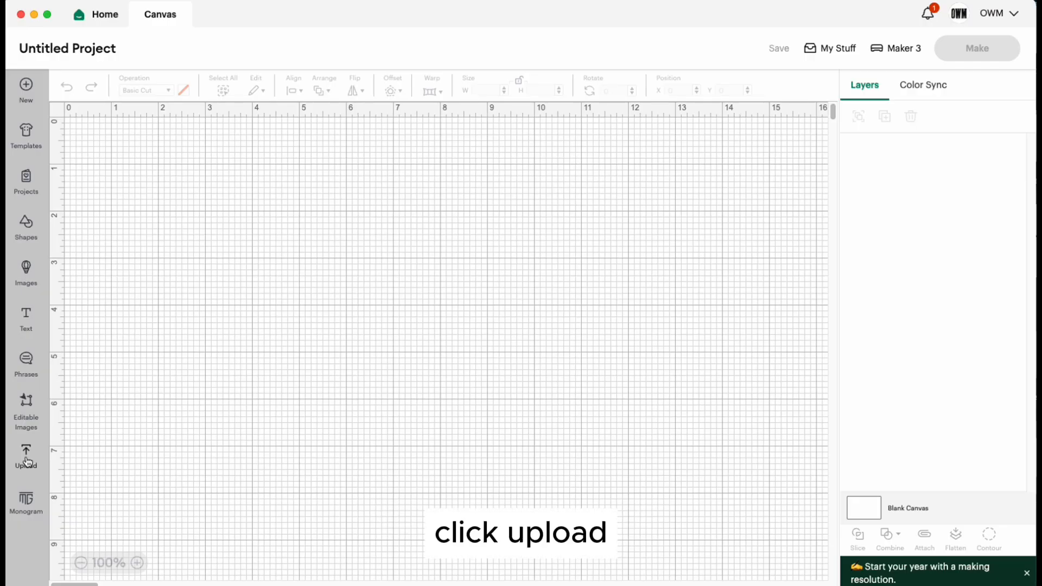
Load the pine tree image from the Cricut Designs folder for upload, keeping the Simple image type
click(26, 459)
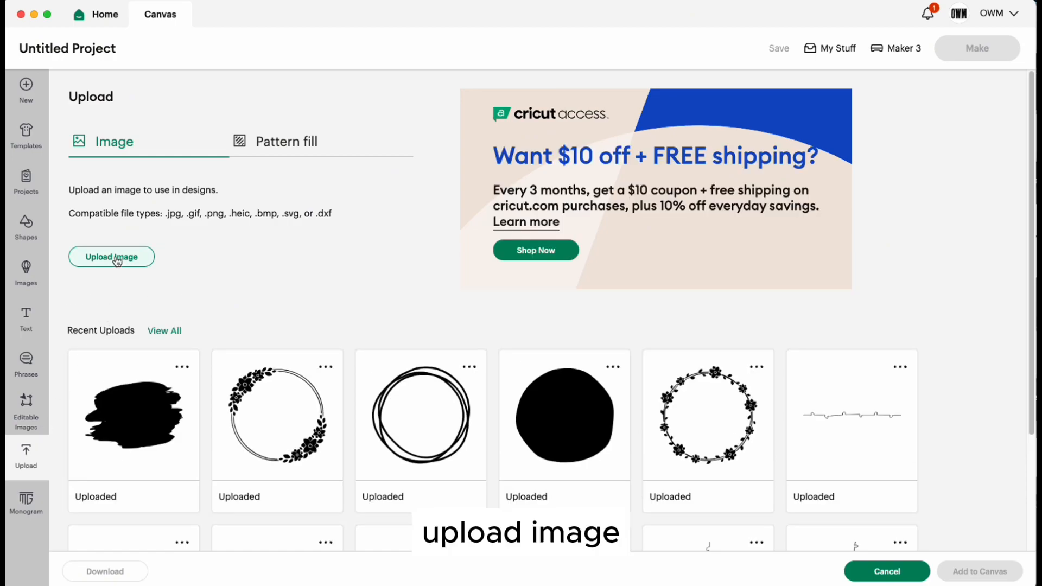
click(114, 259)
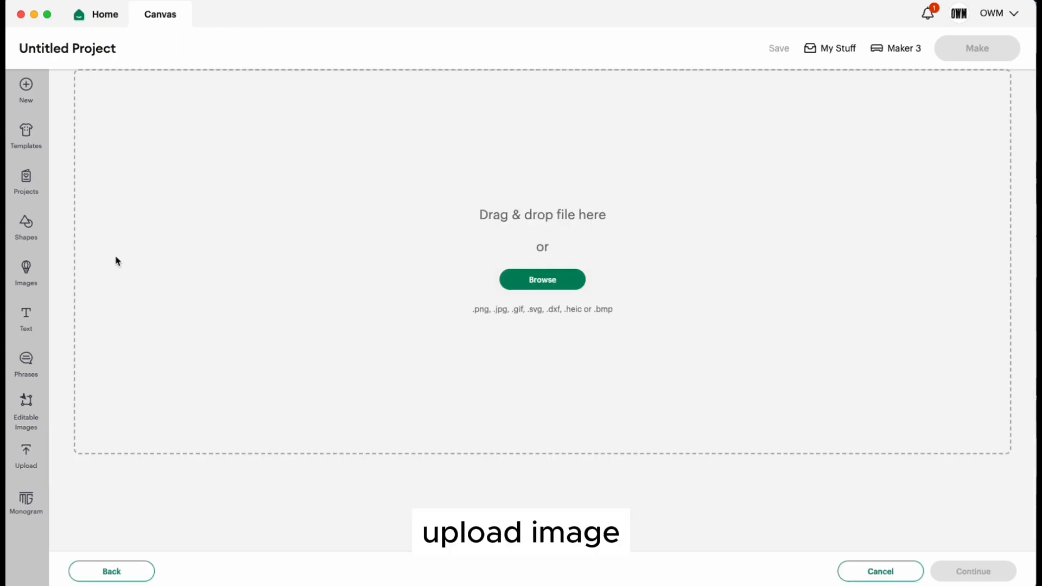
click(534, 279)
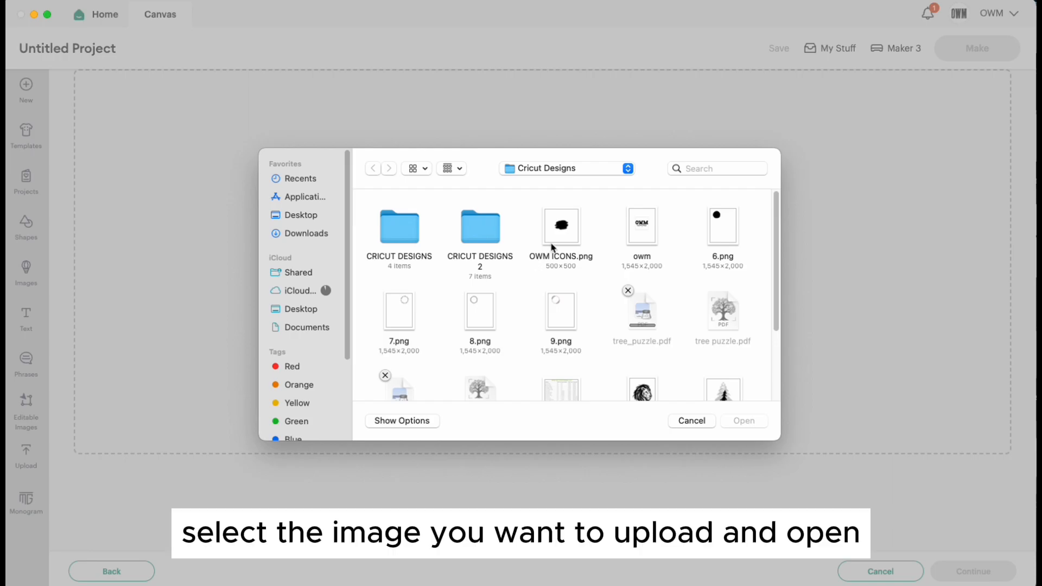
click(723, 389)
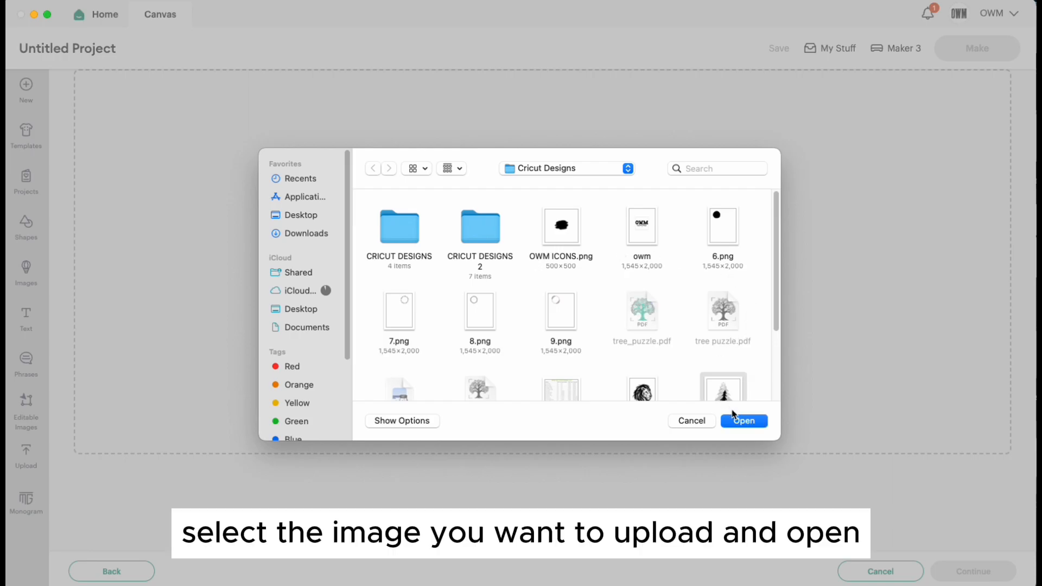
click(744, 421)
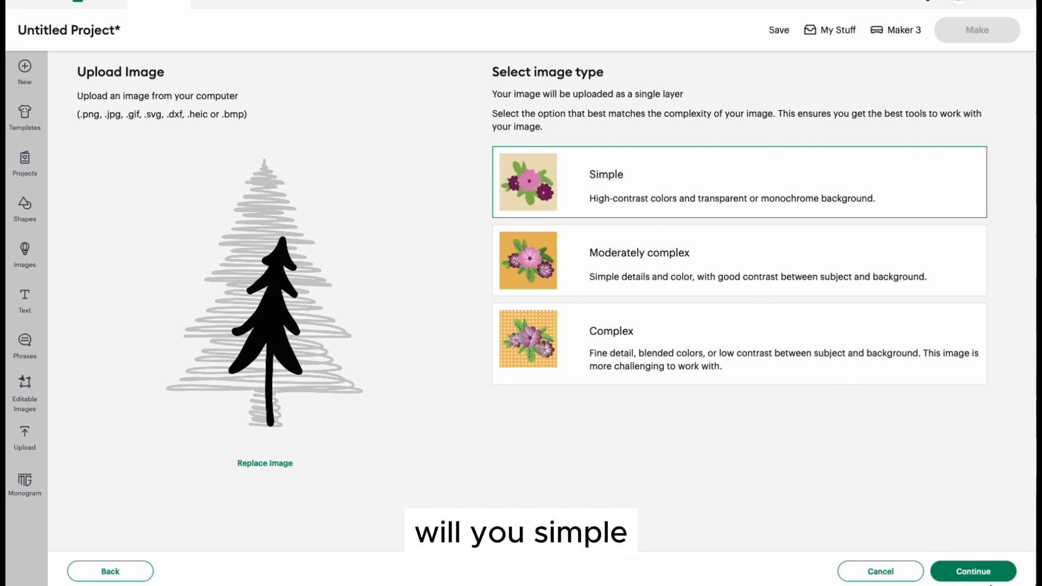
click(985, 576)
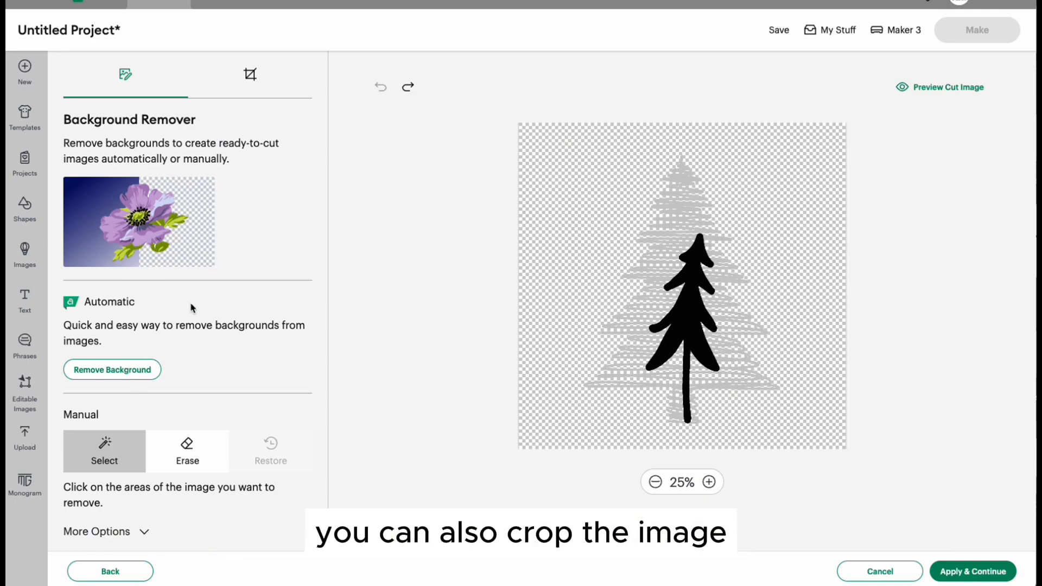
Crop the empty margins around the tree image and apply the crop
click(251, 76)
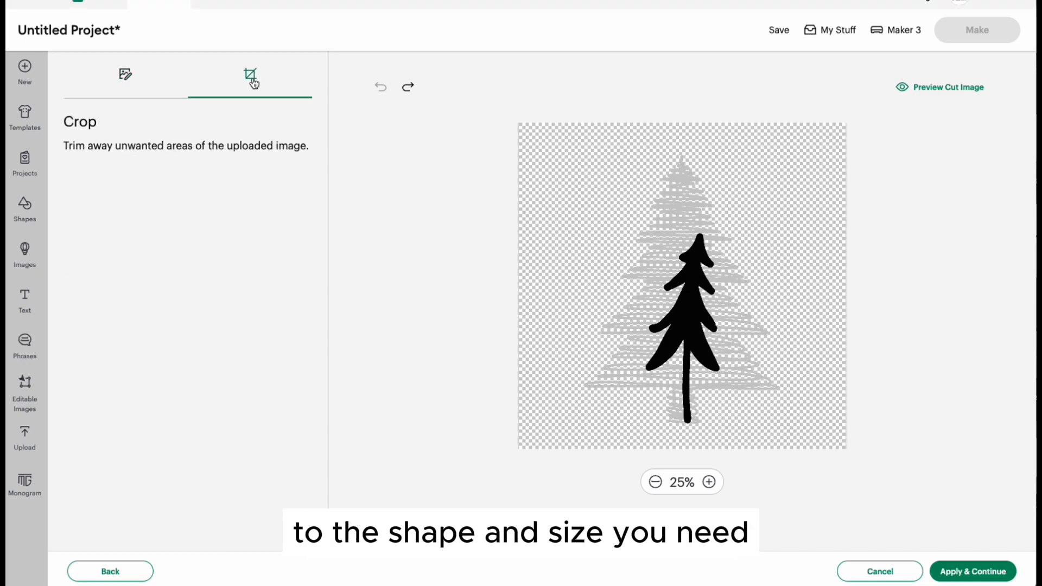
drag(555, 132, 809, 443)
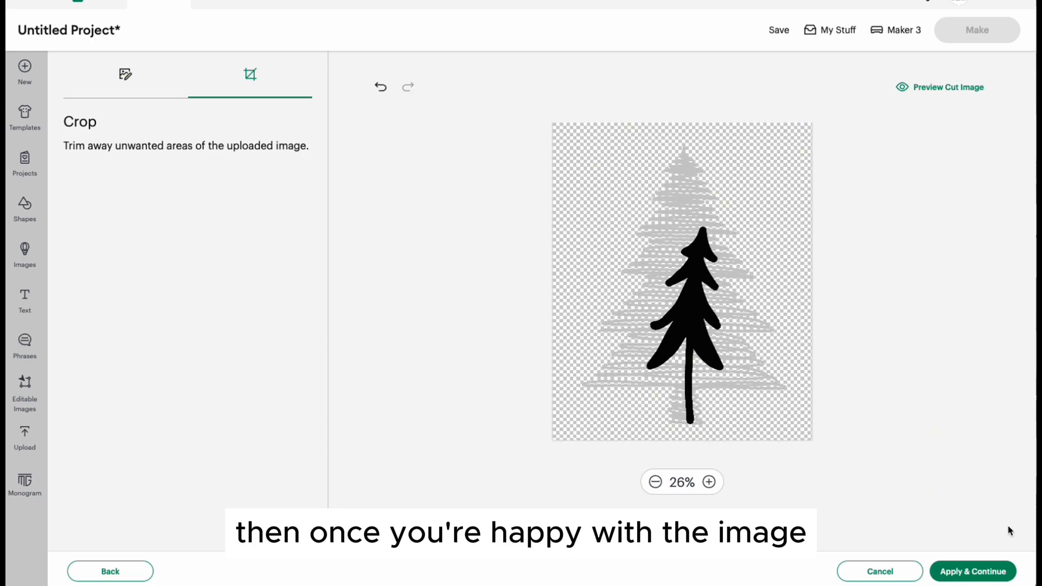
click(986, 576)
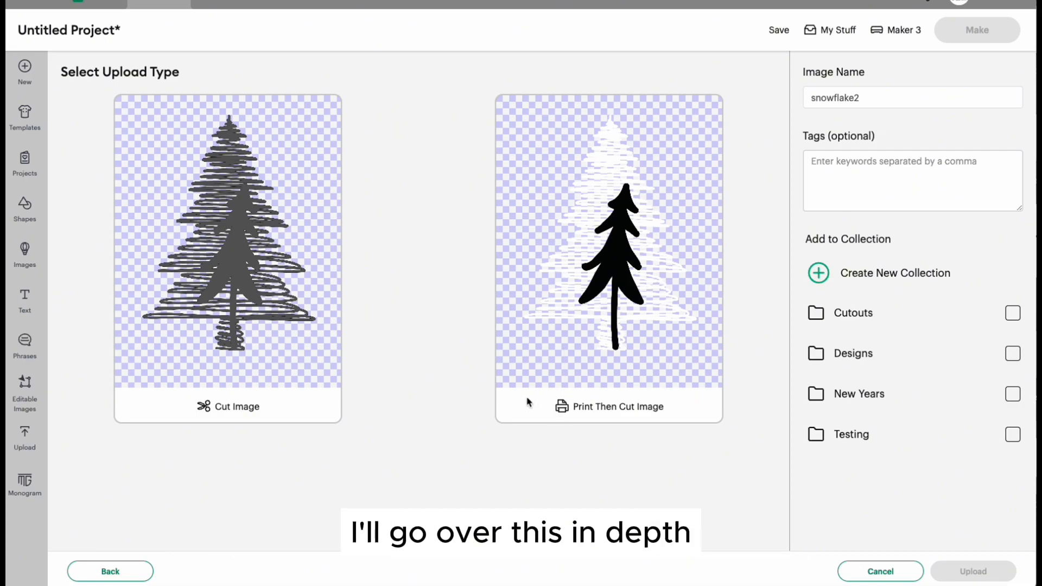
Upload the tree as a Cut Image and add it to the canvas
click(263, 319)
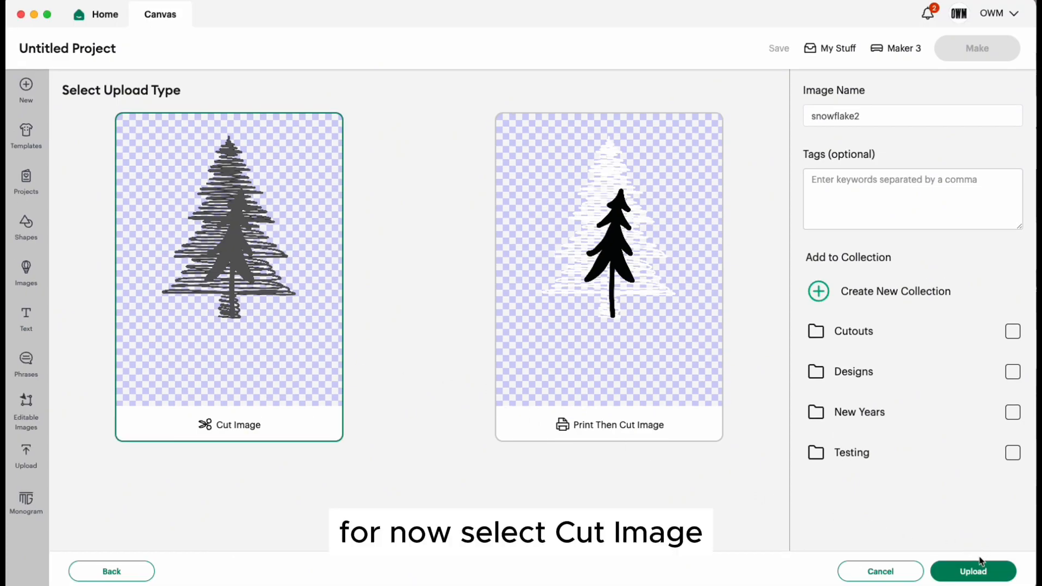
click(976, 567)
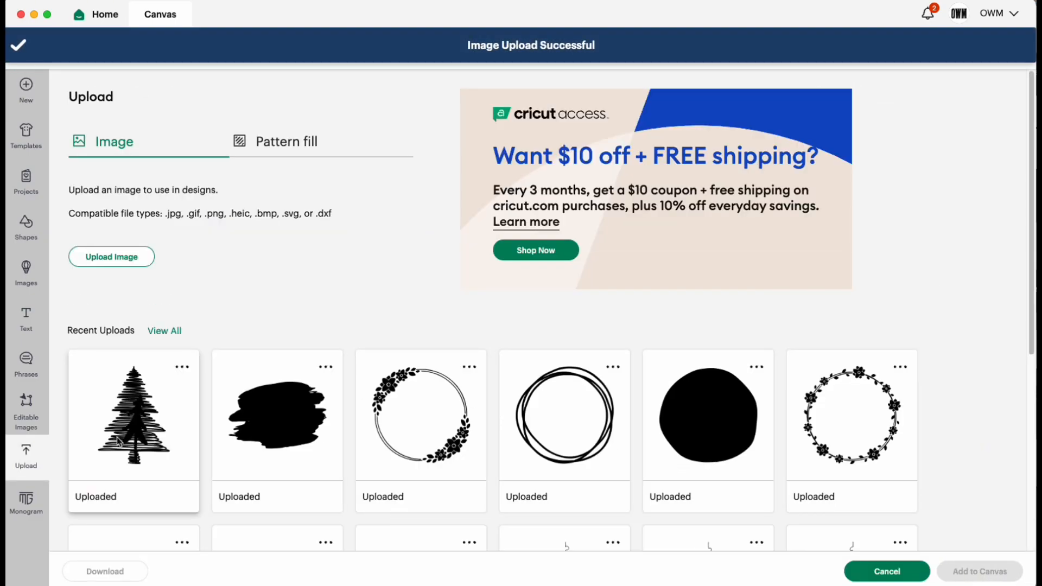
click(134, 416)
click(979, 571)
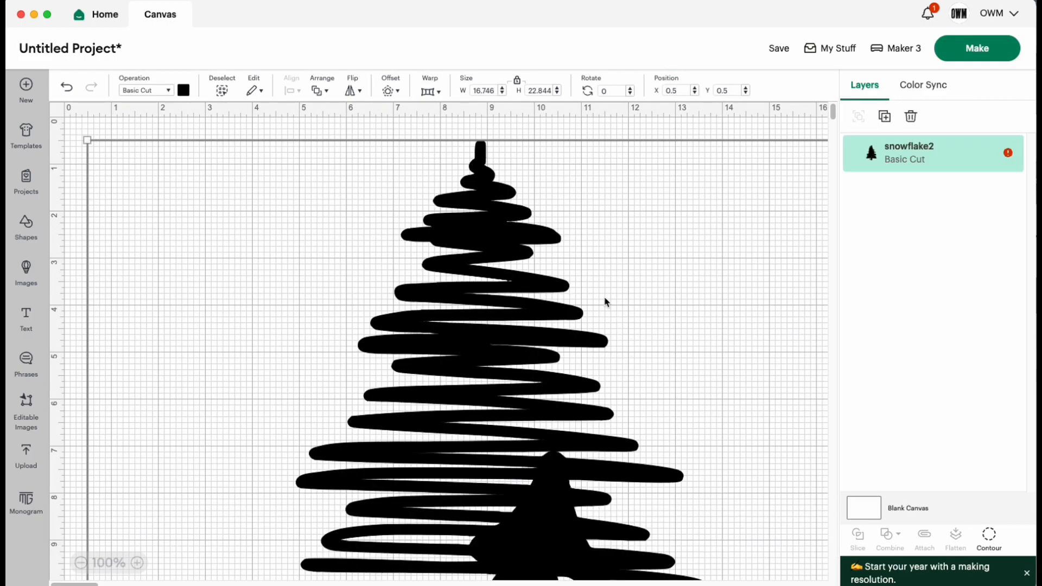
Move the tree slightly down and to the right on the canvas and set its width to 8 in
drag(86, 141, 111, 172)
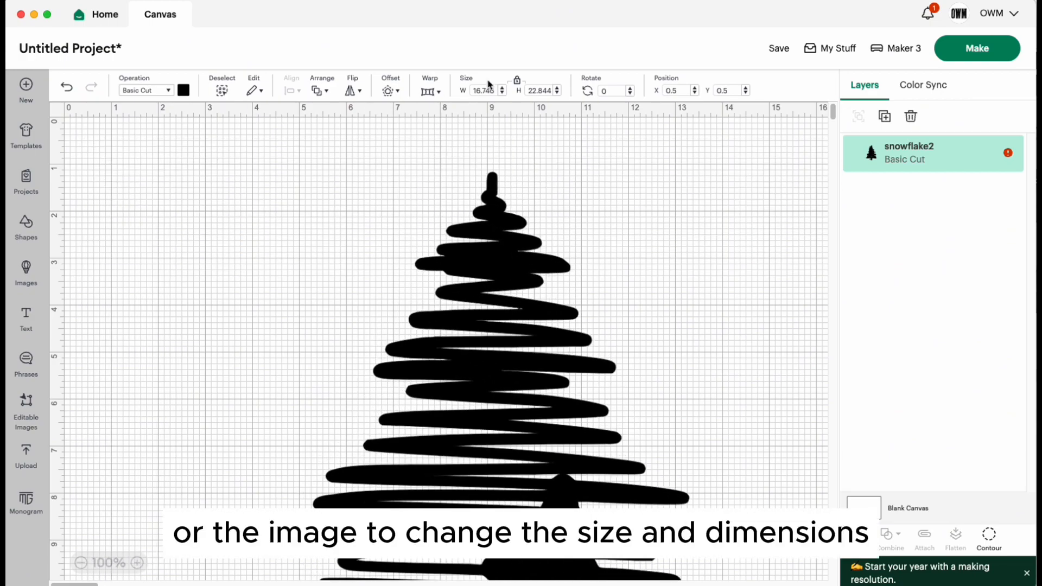
click(482, 90)
text(8)
key(Return)
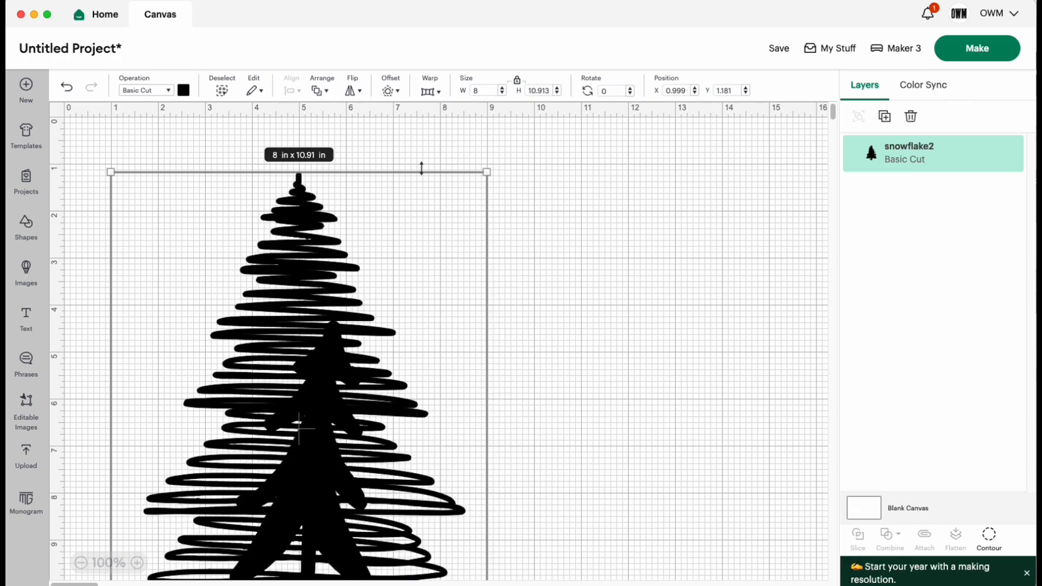
Try resizing the tree to about 7.79 × 11.08 in with its proportions unlocked, and undo the resize
click(517, 81)
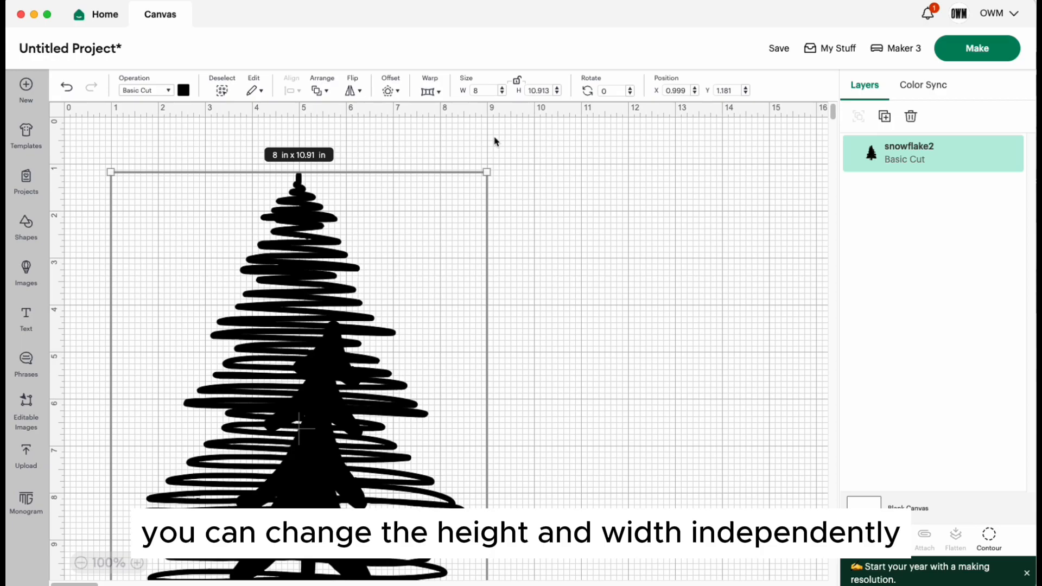
mouse_move(487, 164)
mouse_down()
mouse_move(568, 323)
mouse_move(478, 161)
mouse_up()
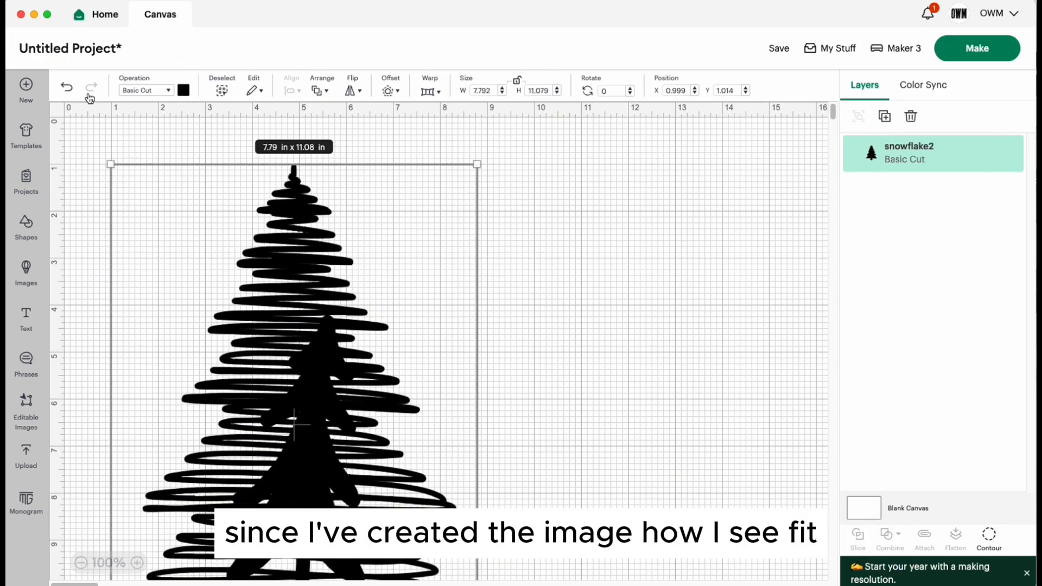
click(67, 88)
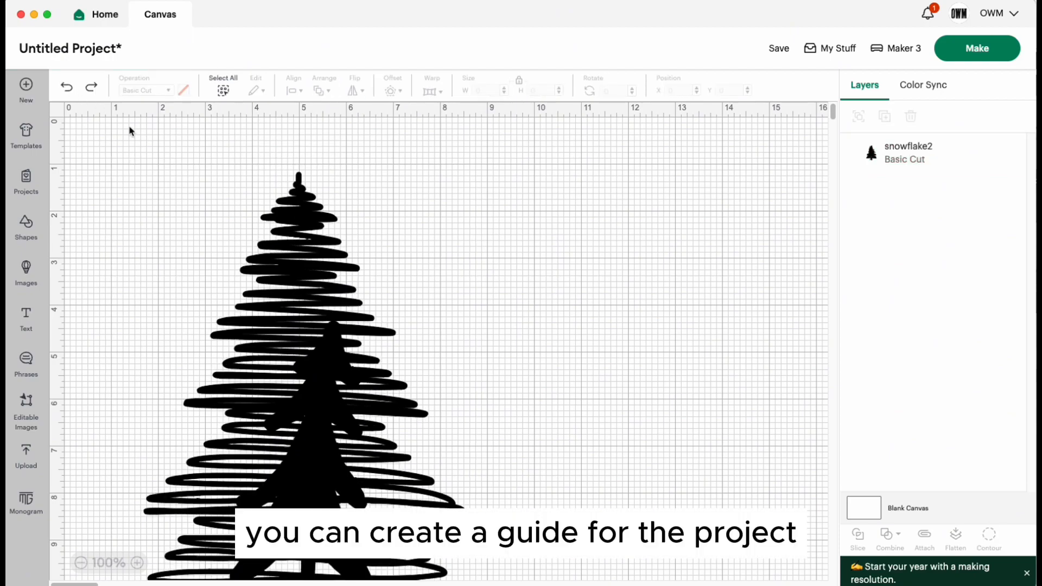
Insert a square shape, size it to 4 × 4 in and place it over the upper part of the tree
click(359, 328)
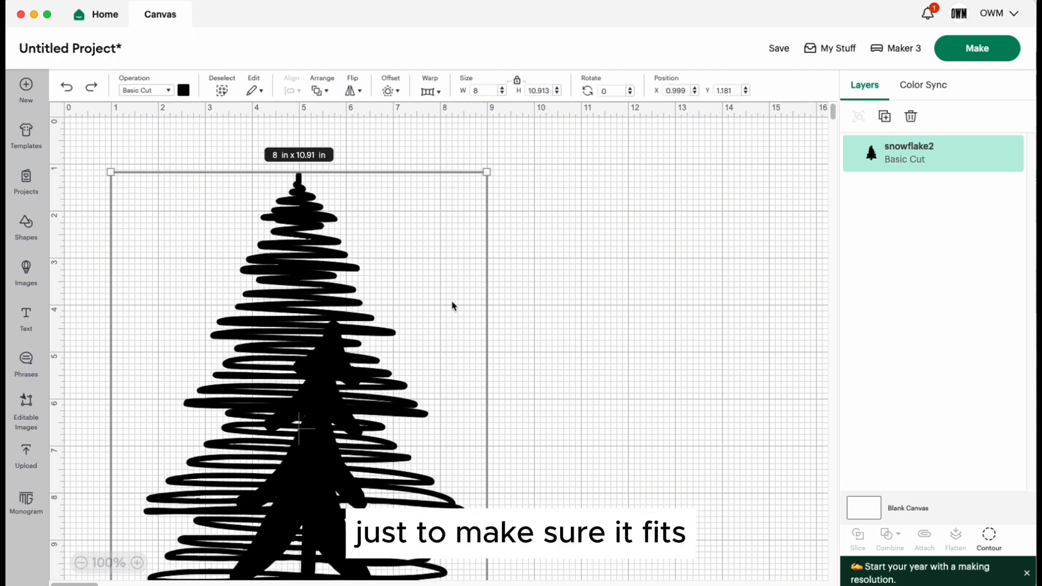
click(77, 205)
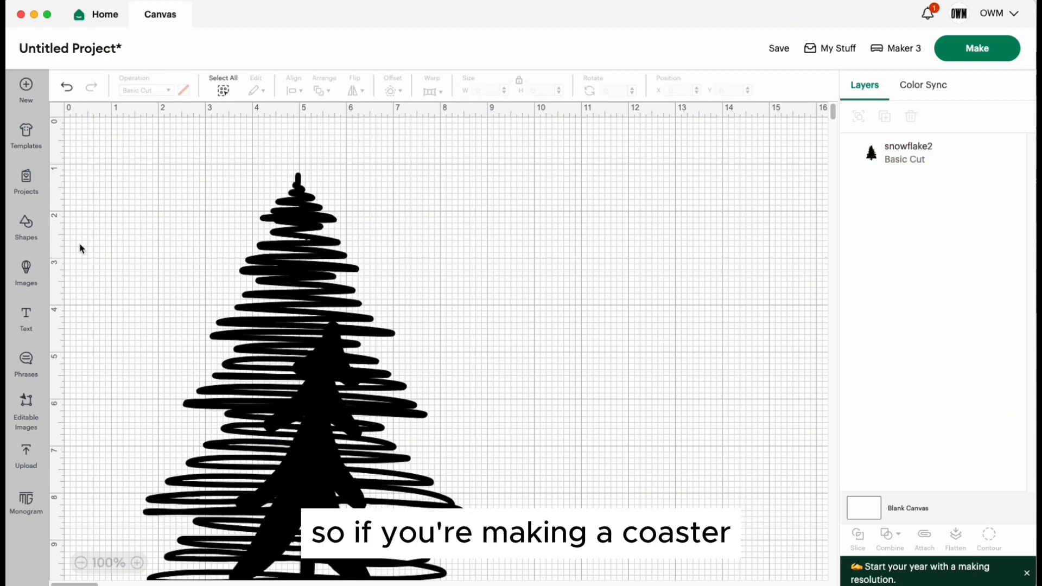
click(28, 234)
click(190, 303)
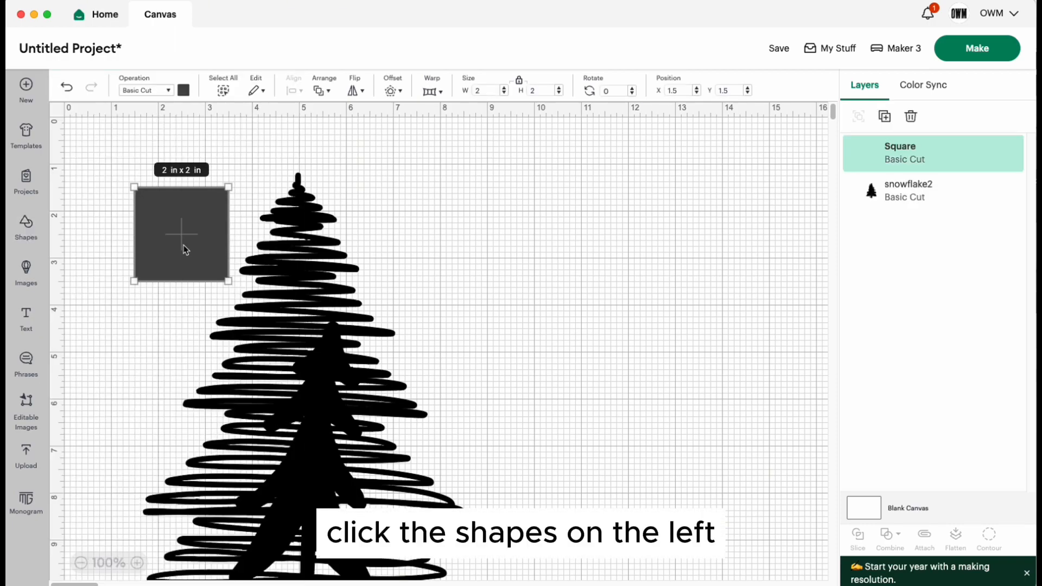
click(483, 90)
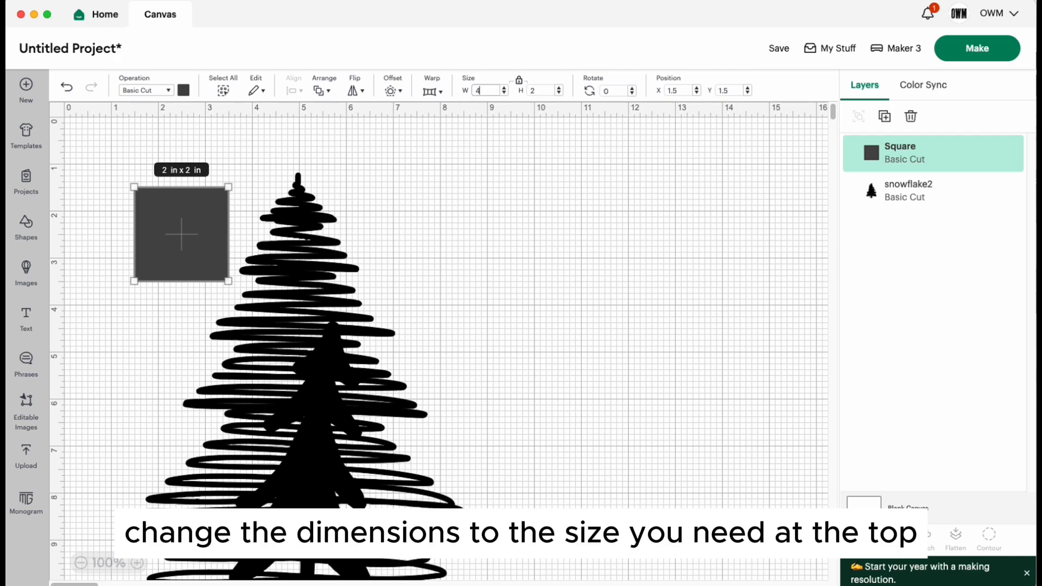
text(4)
key(Return)
drag(251, 291, 246, 274)
Change the square's operation to Guide
click(143, 91)
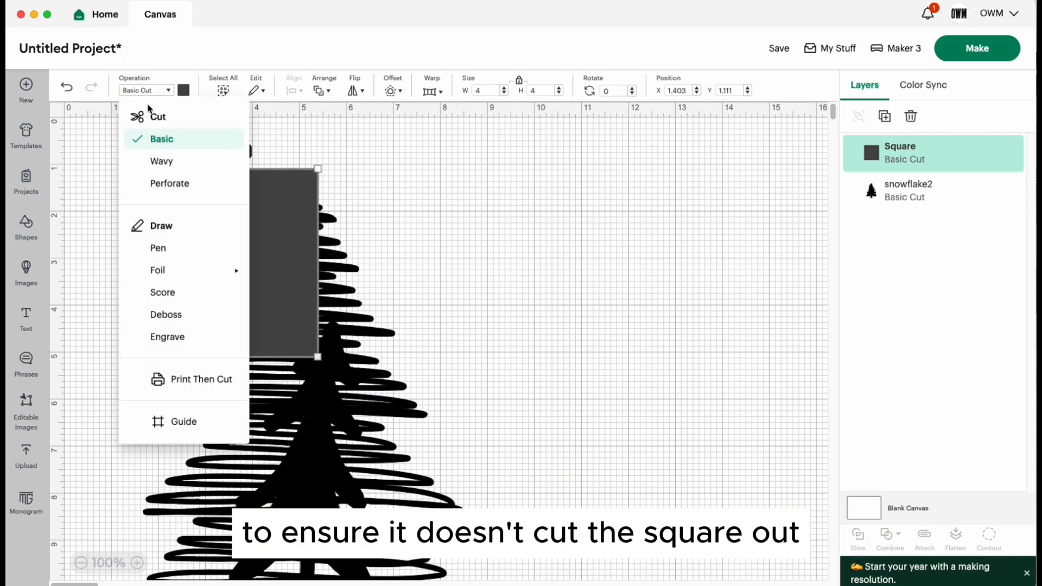
click(160, 422)
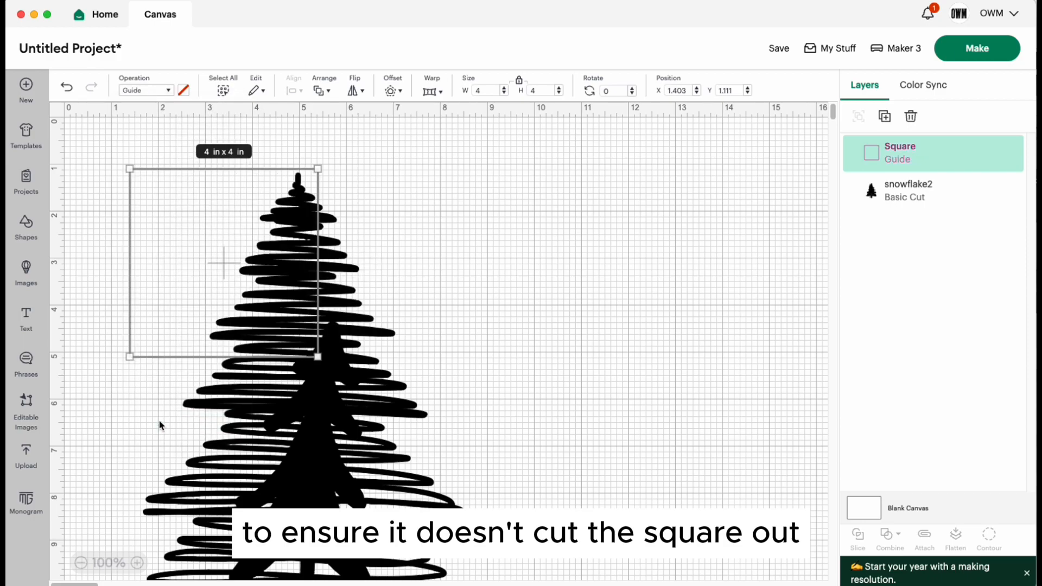
click(92, 384)
Shrink the tree to about 2.64 × 3.6 in and center it inside the square guide
click(383, 445)
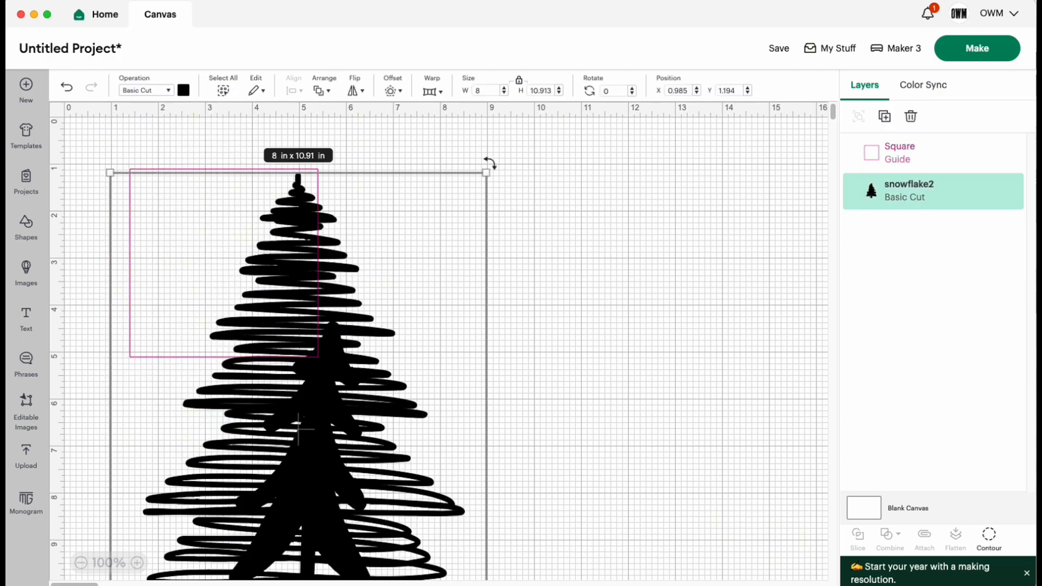
drag(486, 172, 266, 494)
drag(191, 534, 227, 231)
drag(145, 383, 172, 343)
drag(255, 311, 244, 314)
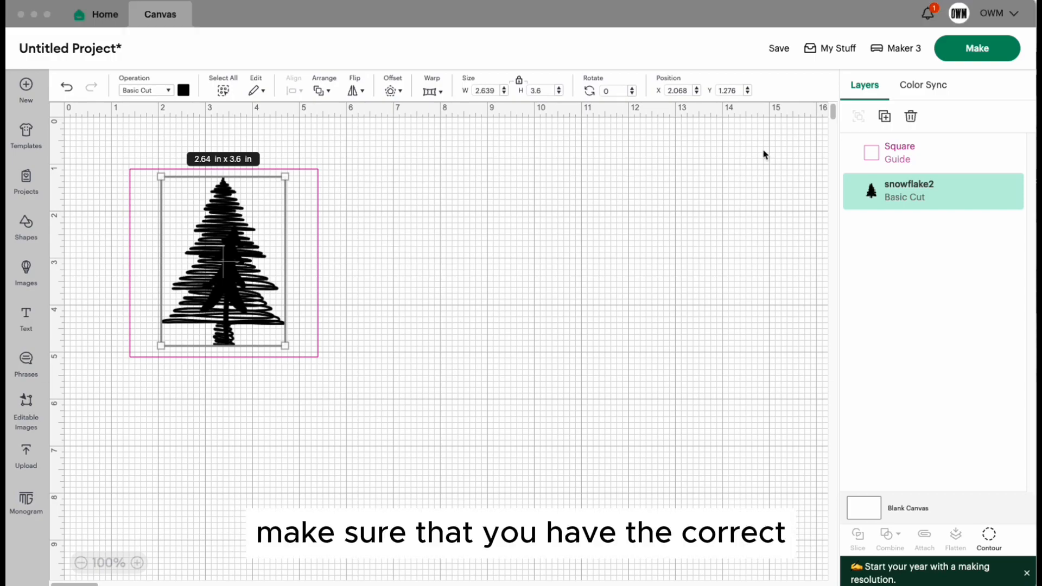
click(601, 298)
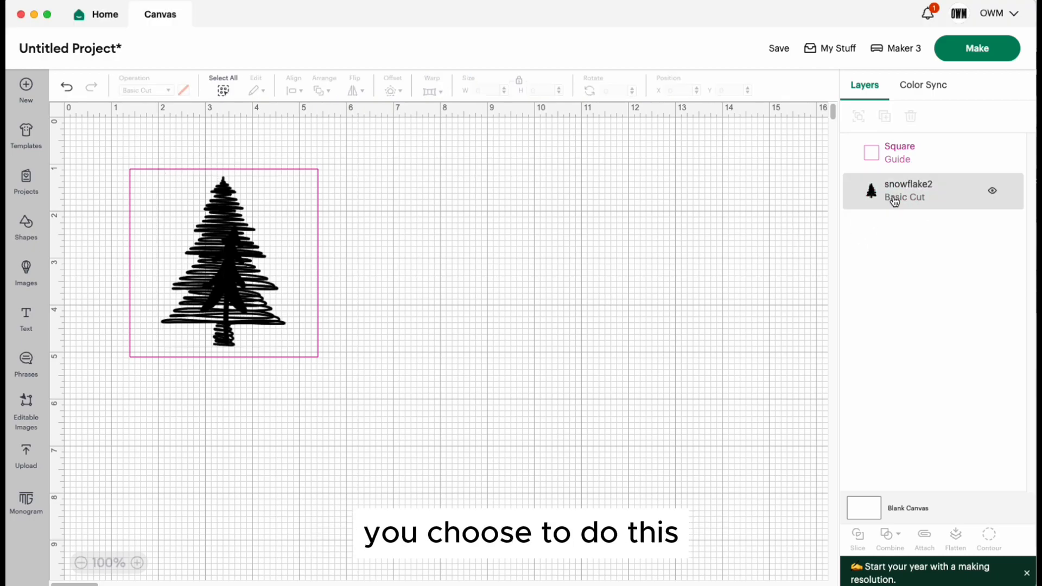
Change the tree layer's operation to Pen
click(911, 187)
click(139, 90)
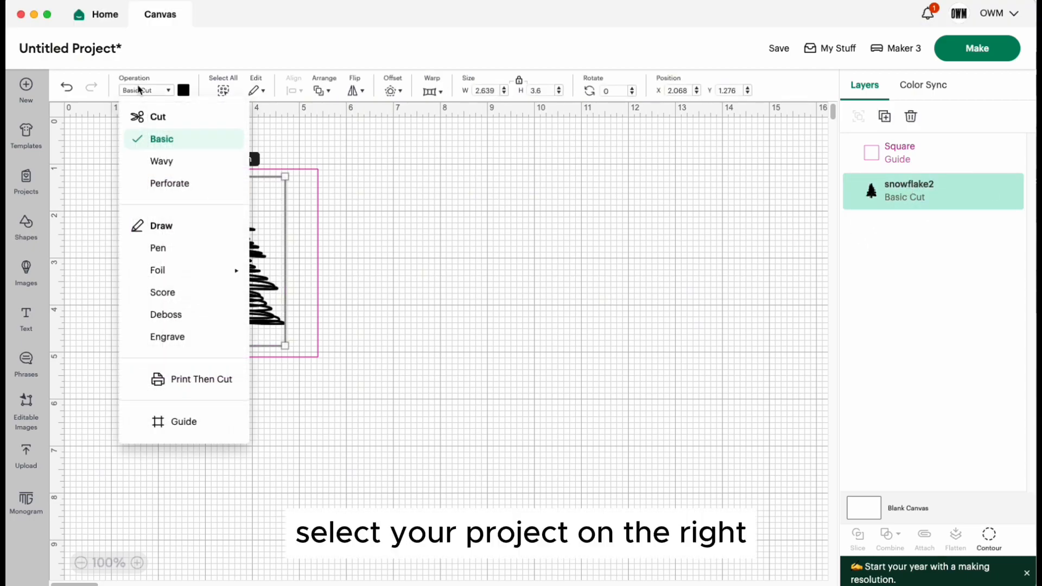
mouse_move(156, 269)
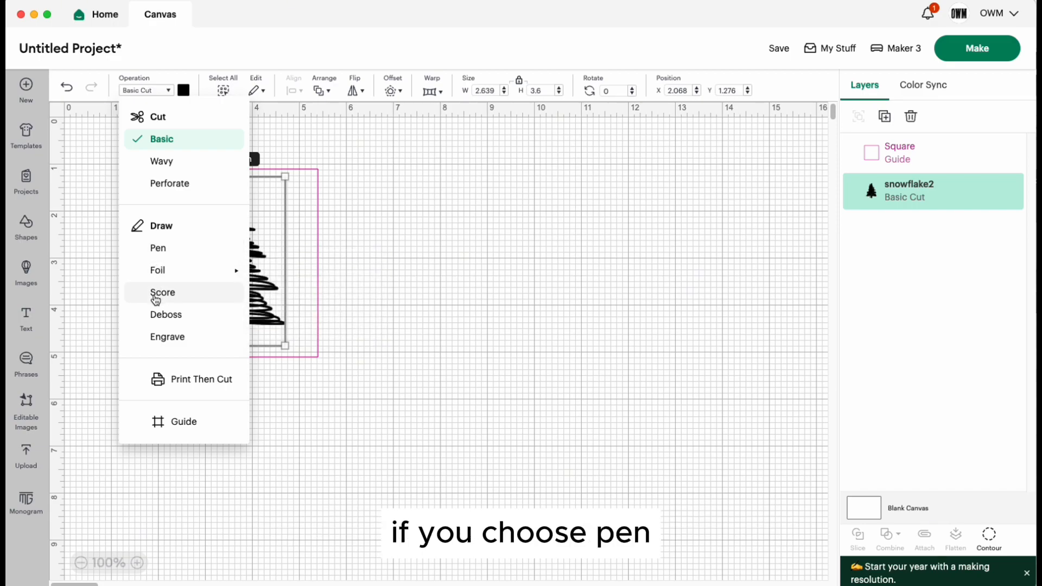
click(155, 249)
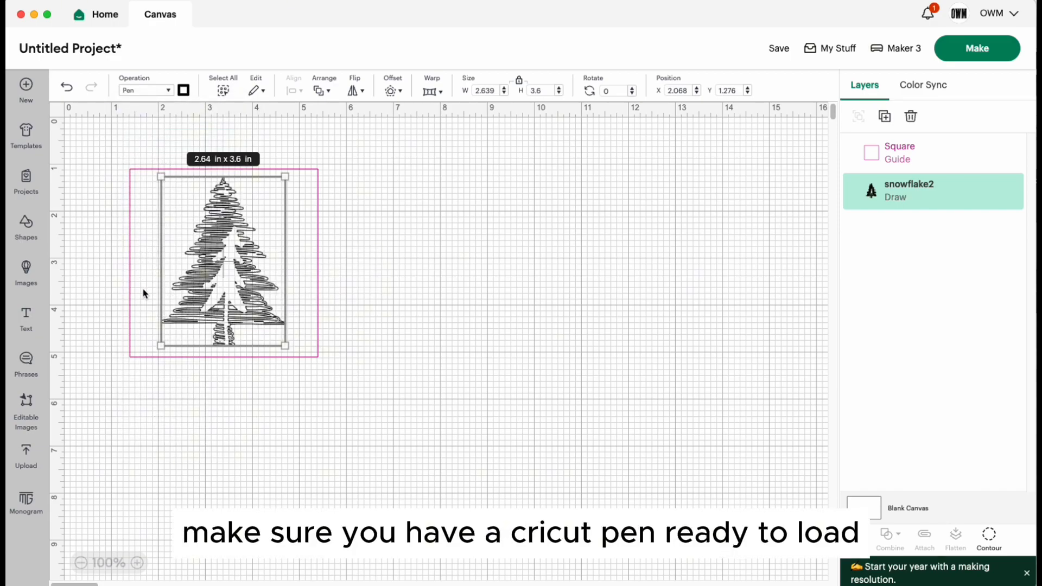
Change the tree layer's operation to Fine Foil
click(155, 90)
mouse_move(158, 274)
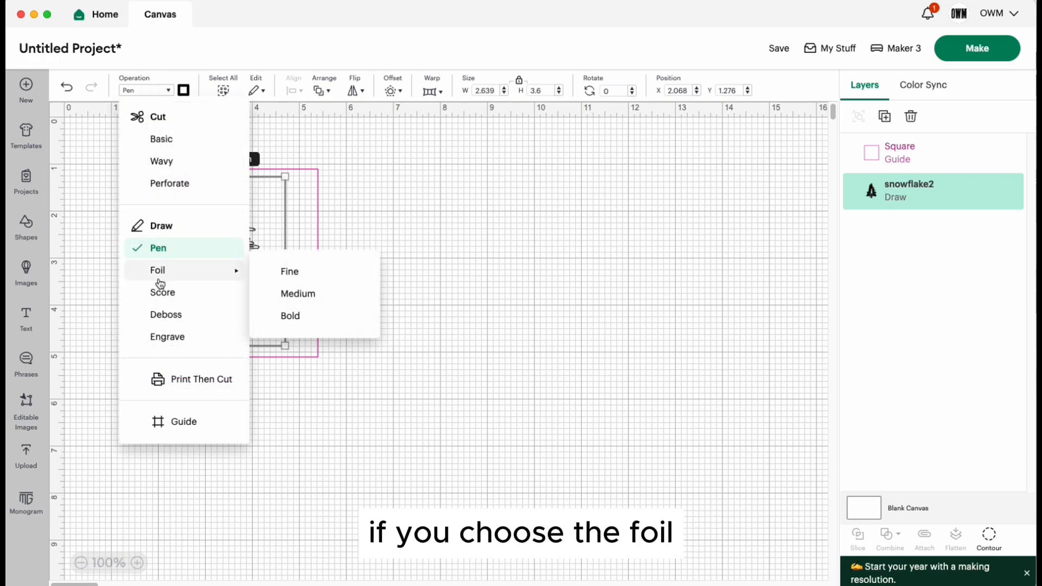
click(311, 270)
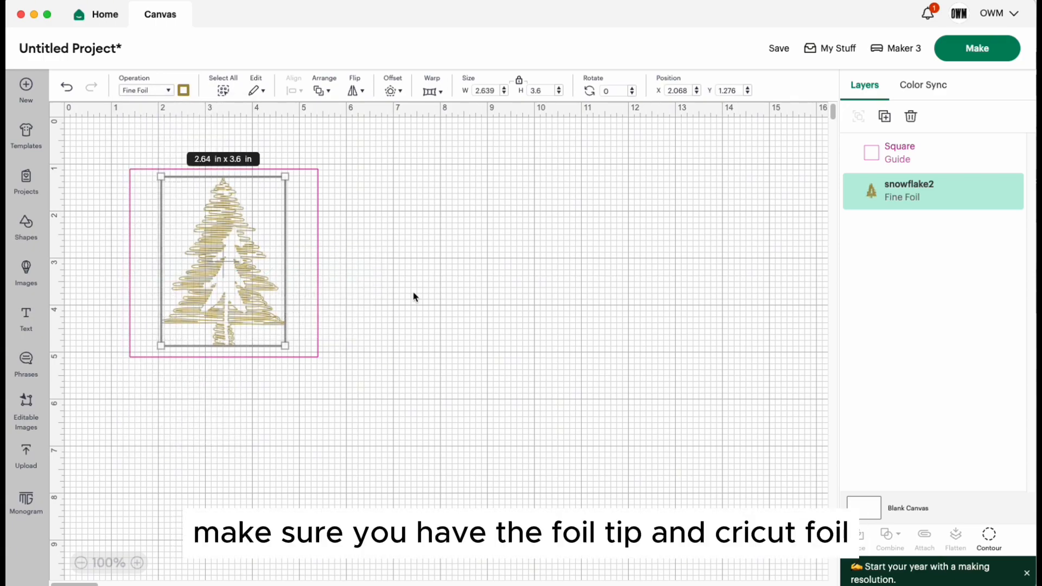
Set the tree layer's operation back to Basic Cut
click(147, 91)
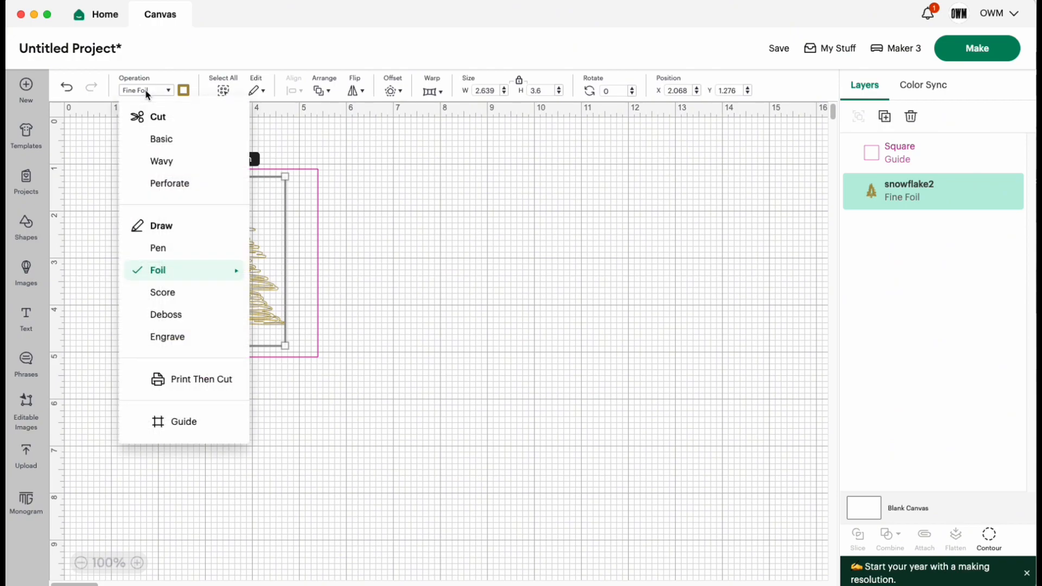
click(164, 143)
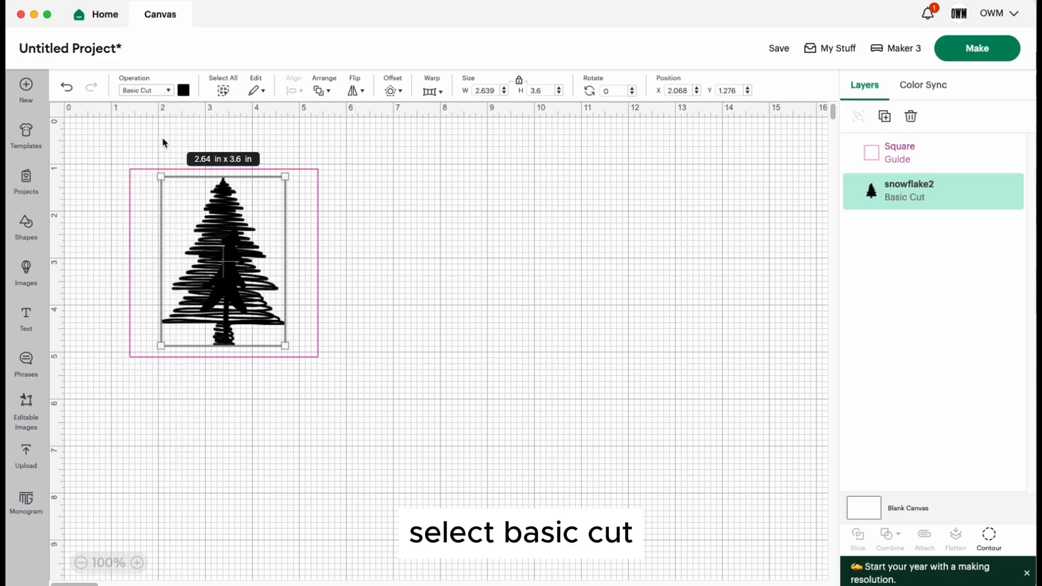
Save the project with the title Christmas tree Coaster, without adding it to a collection
click(382, 340)
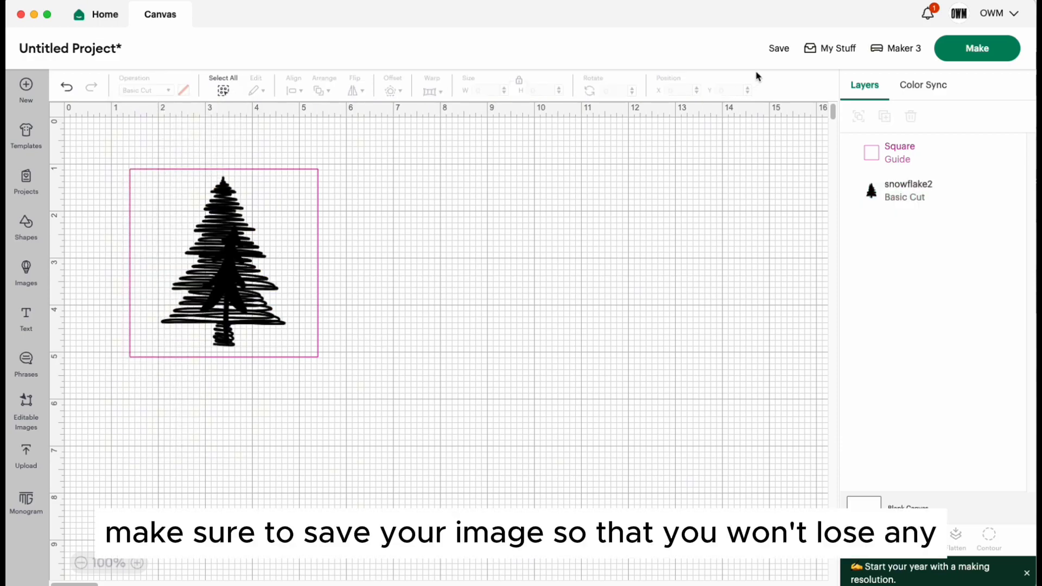
click(779, 48)
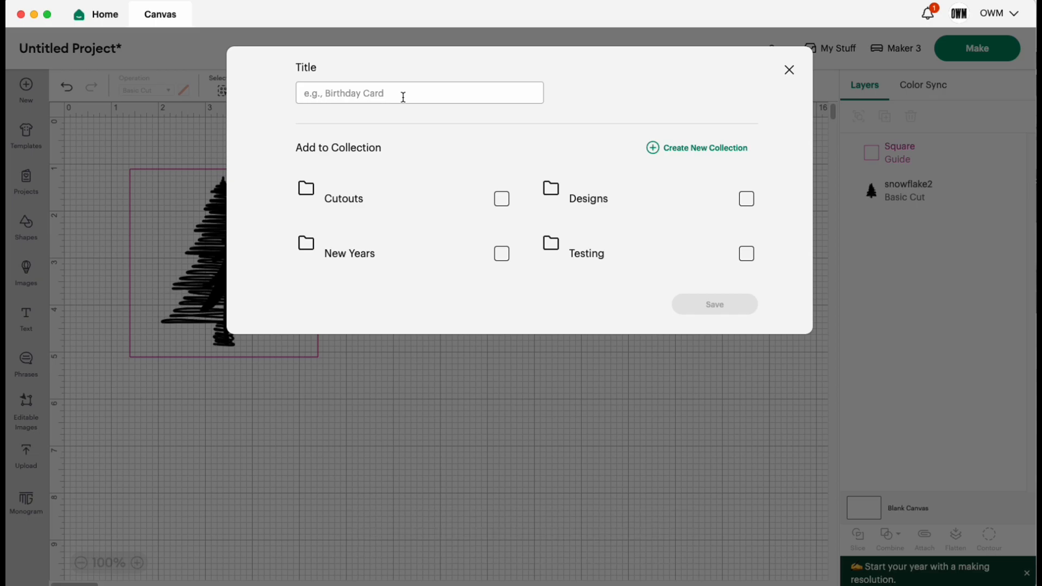
click(403, 97)
text(Christmas tree)
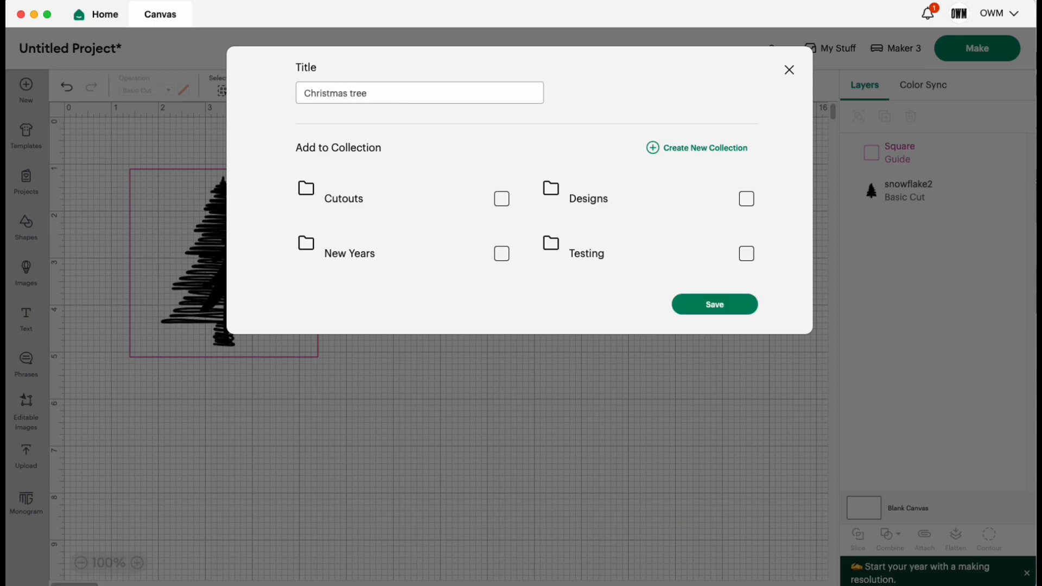
text( Coaster)
click(706, 304)
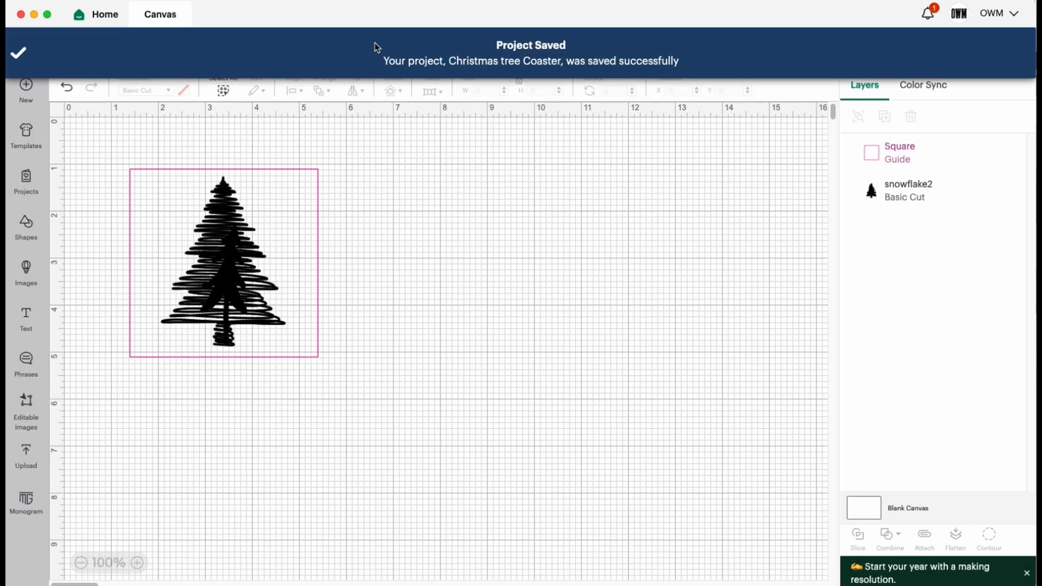
Keep Cricut Maker 3 as the machine and send the project to Make, loading materials On Mat with the 12 in x 12 in size
click(900, 49)
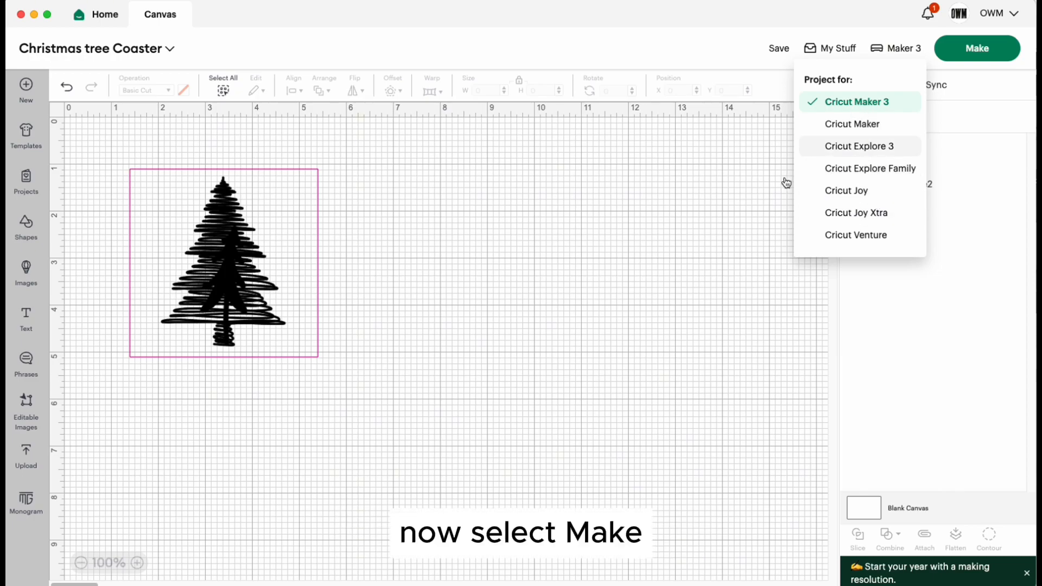
click(734, 259)
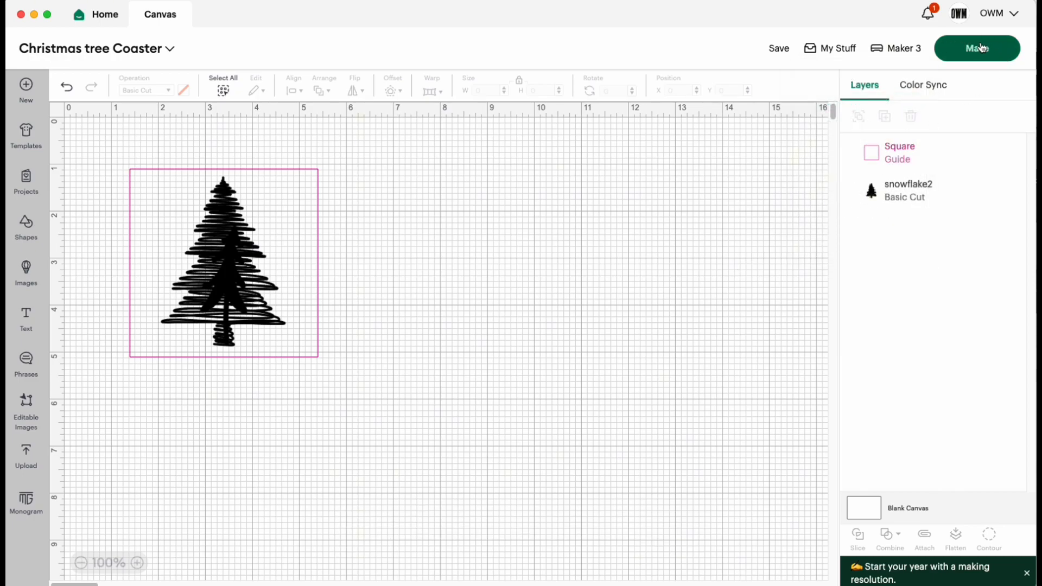
click(982, 49)
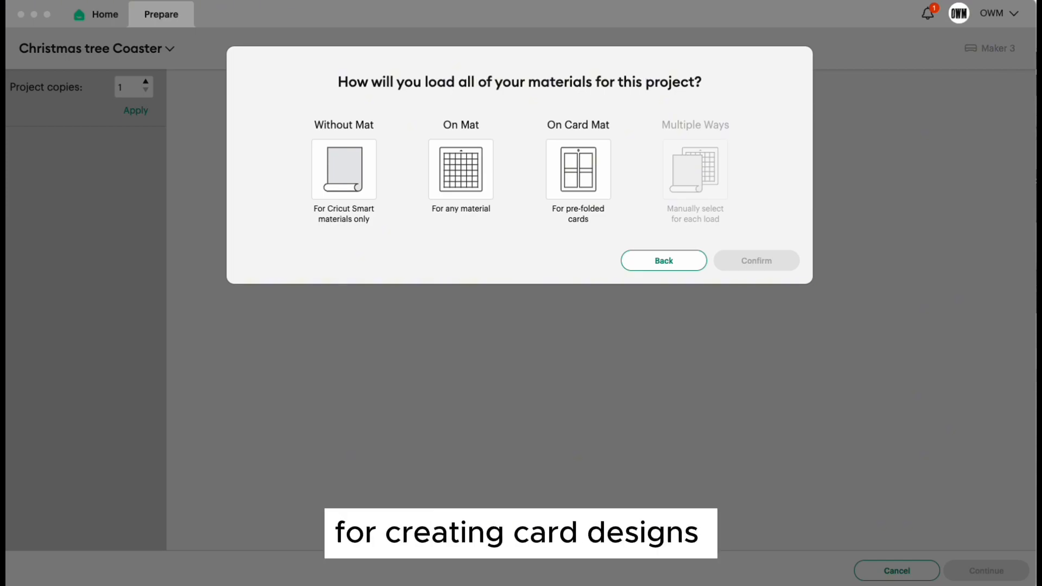
click(461, 172)
click(462, 172)
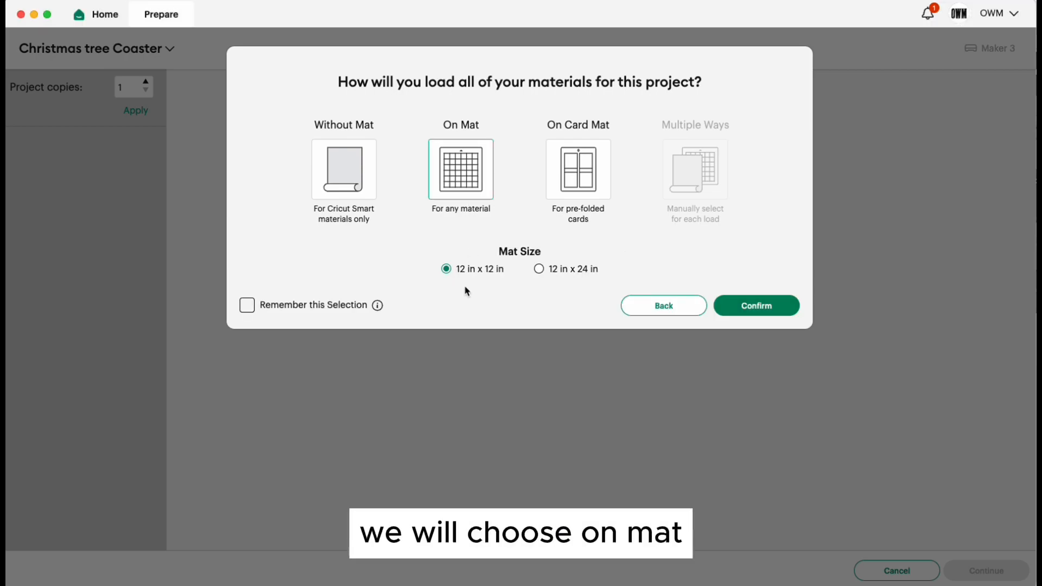
click(756, 305)
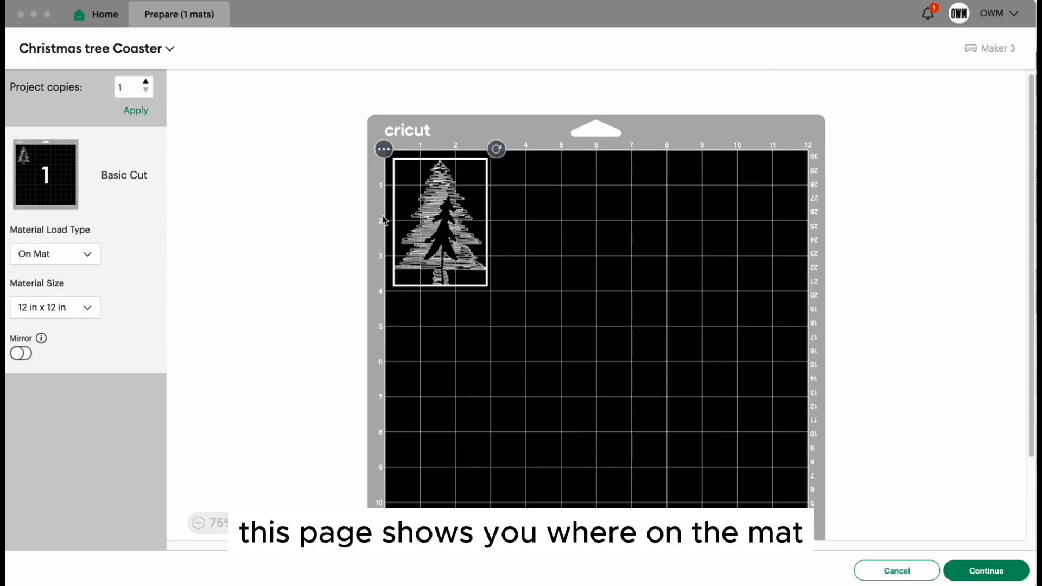
Move the tree slightly inward from the mat's upper-left corner and continue to the cutting setup
click(425, 251)
mouse_move(466, 251)
mouse_down()
mouse_move(512, 308)
mouse_move(500, 269)
mouse_move(464, 262)
mouse_move(463, 251)
mouse_up()
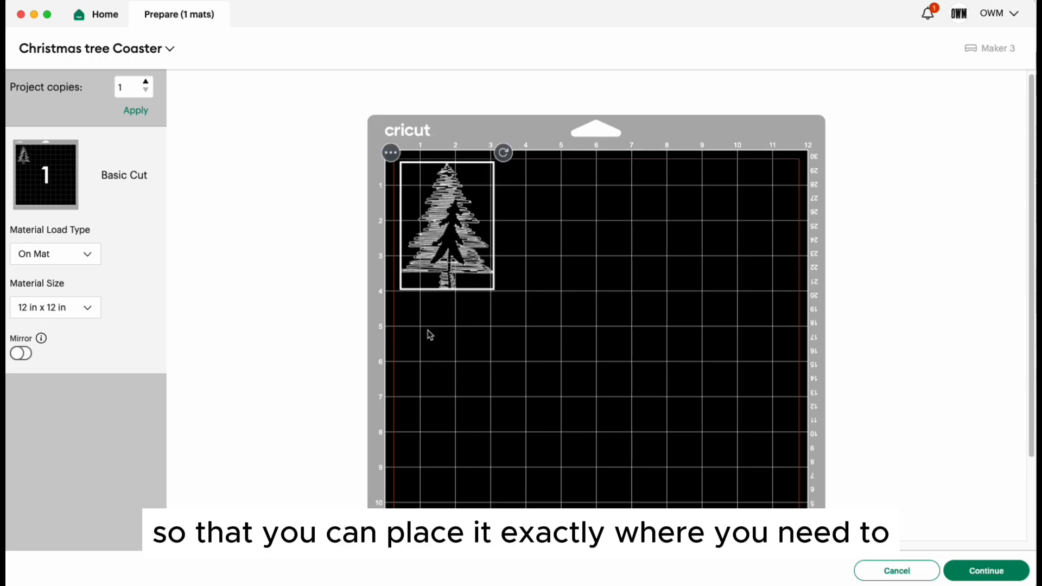
click(316, 329)
click(458, 208)
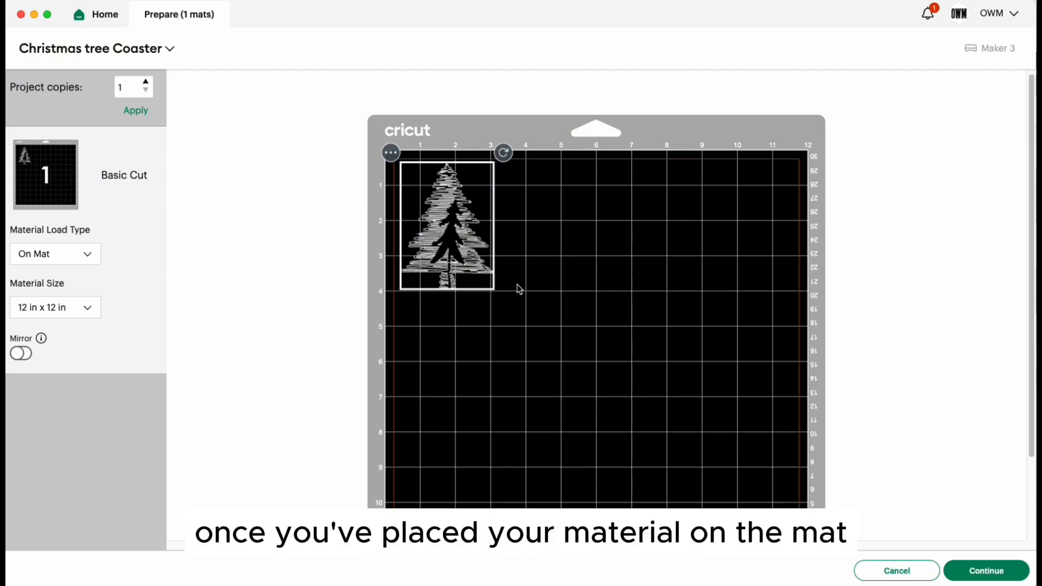
click(985, 571)
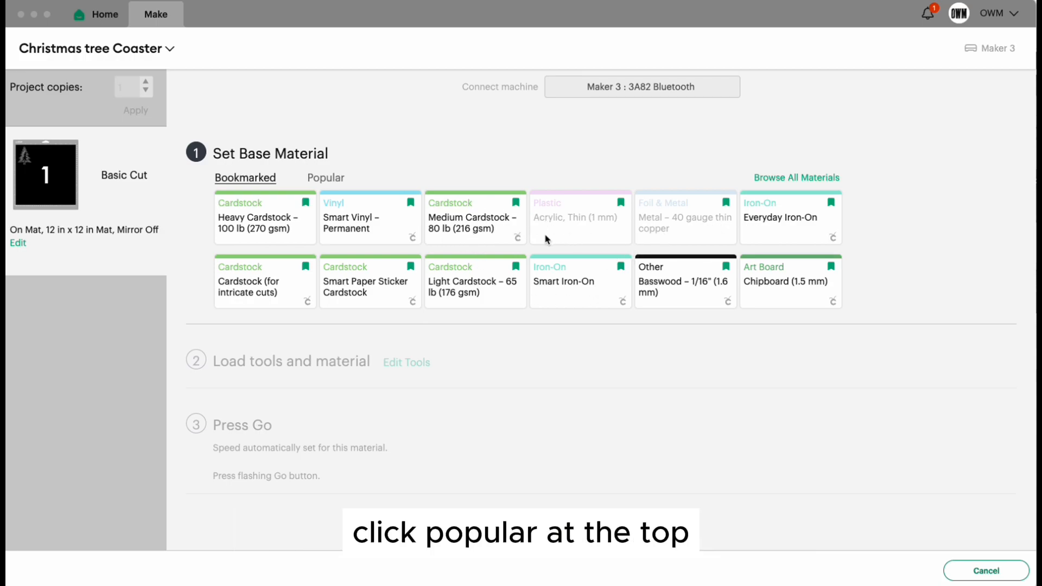
Set the base material to Smart Vinyl – Permanent from the popular materials and keep the pressure at Default
click(337, 179)
click(337, 181)
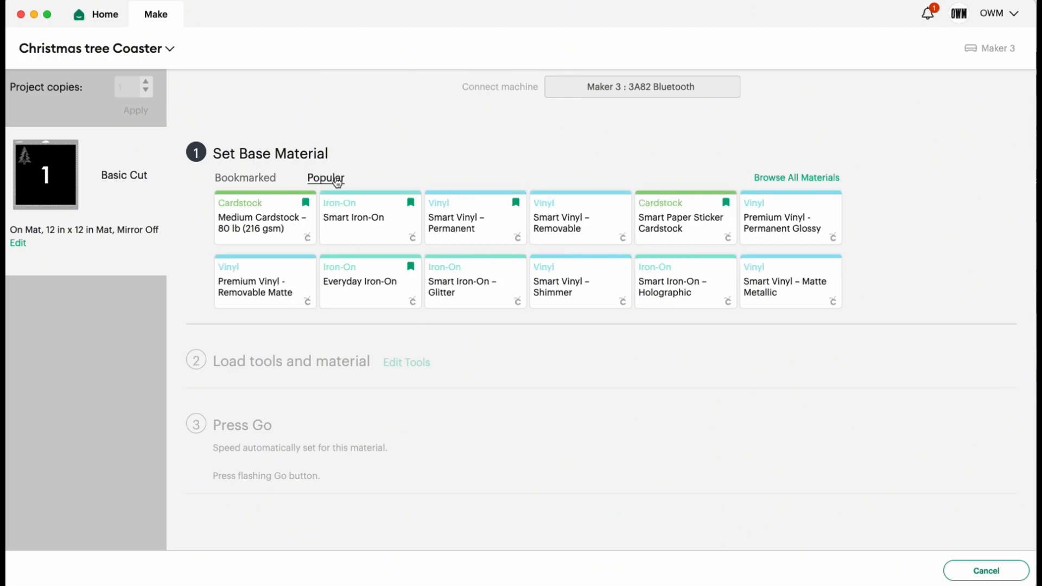
click(482, 228)
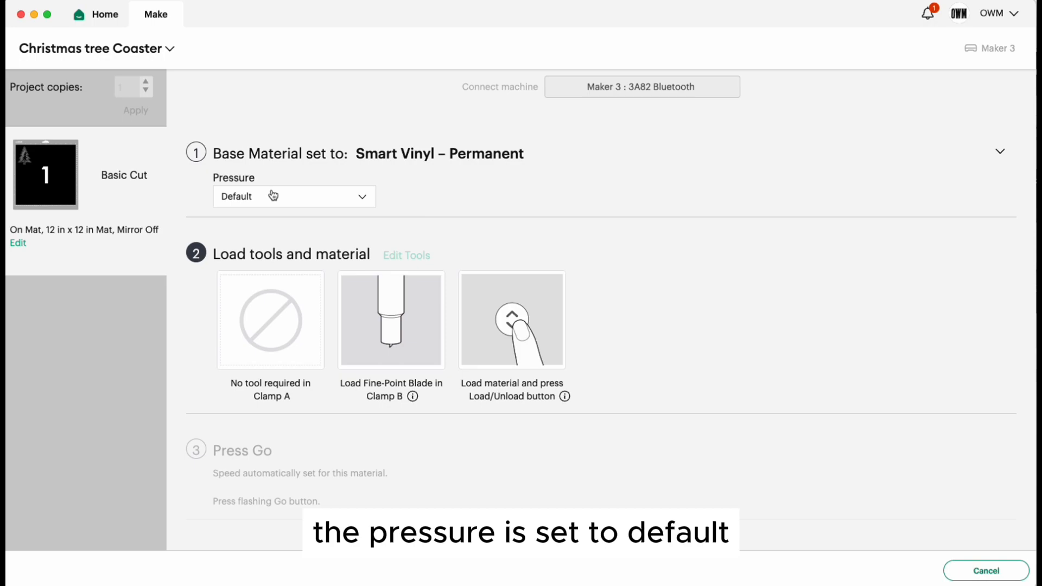
click(272, 199)
click(264, 244)
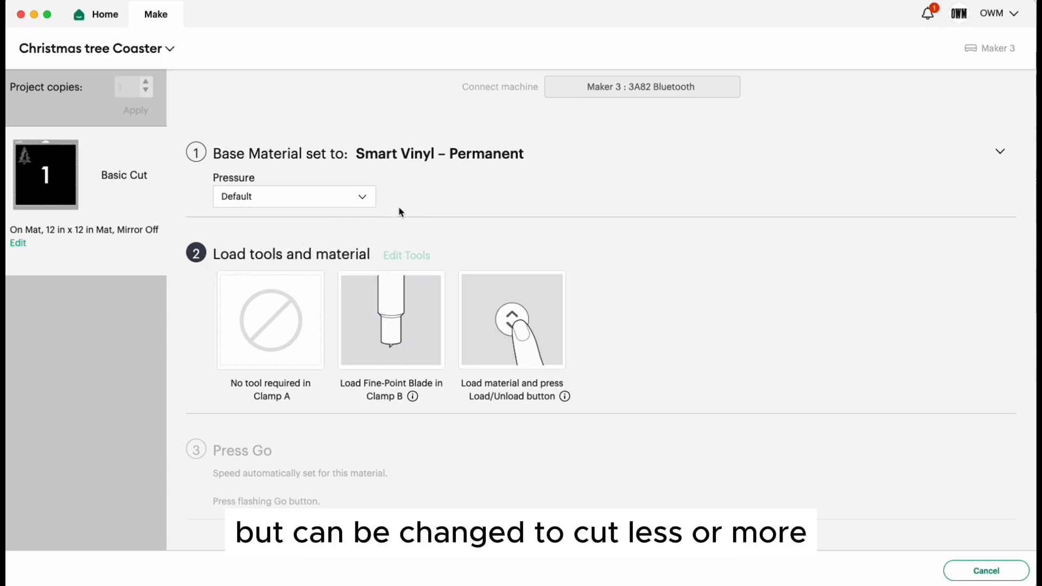